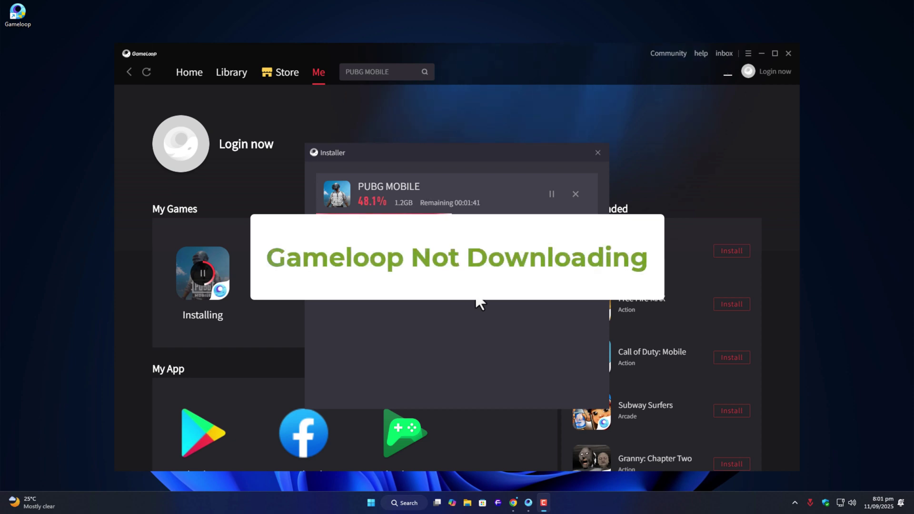
Minimize the GameLoop launcher showing the PUBG MOBILE download to reveal the desktop.
{"action": "left_click", "coordinate": [762, 55]}
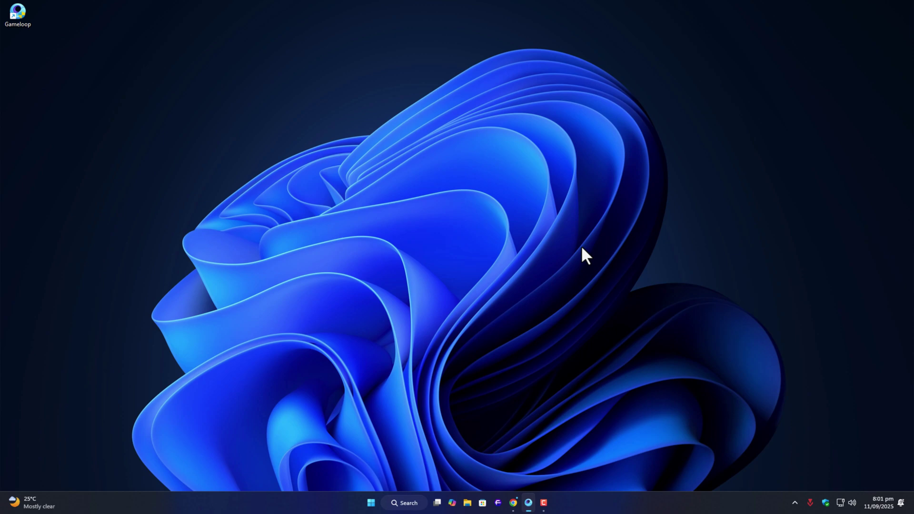
Search 'firewall', open Firewall & network protection, and confirm the public network firewall is on.
{"action": "left_click", "coordinate": [404, 502]}
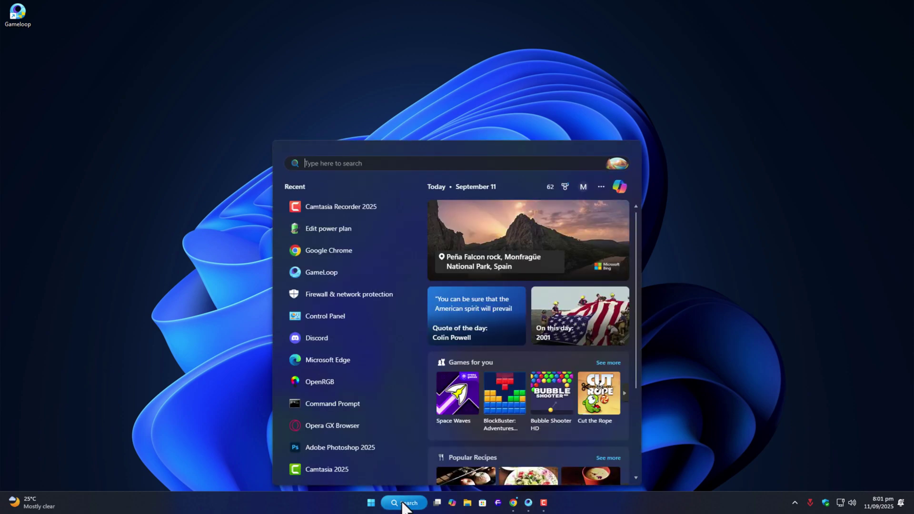
{"action": "type", "text": "firewall"}
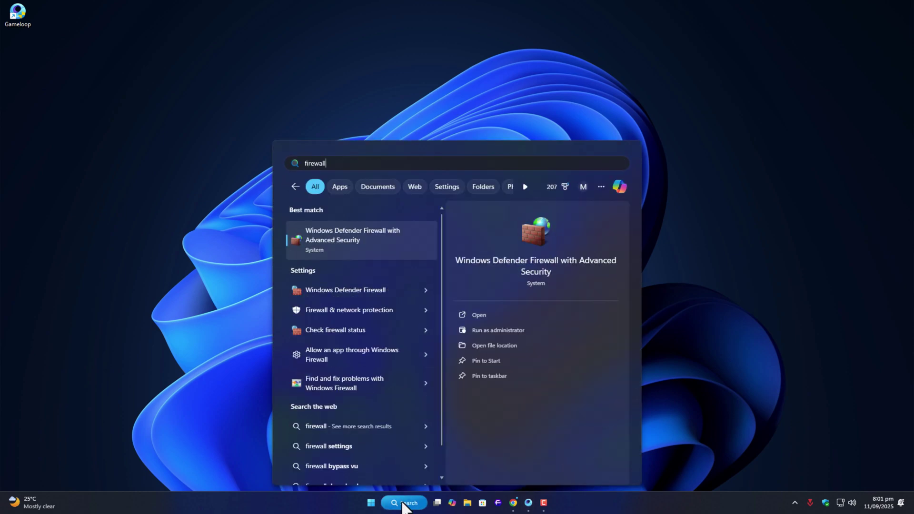
{"action": "left_click", "coordinate": [393, 313]}
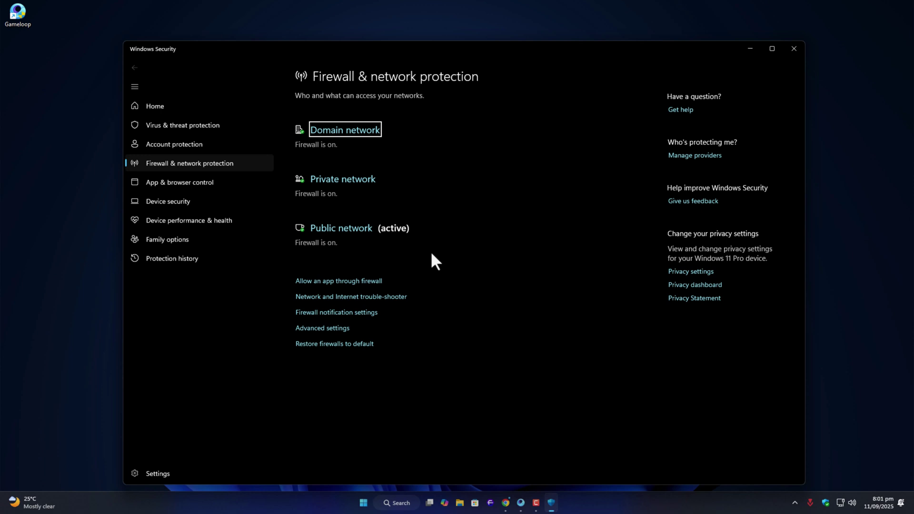
{"action": "left_click", "coordinate": [356, 231]}
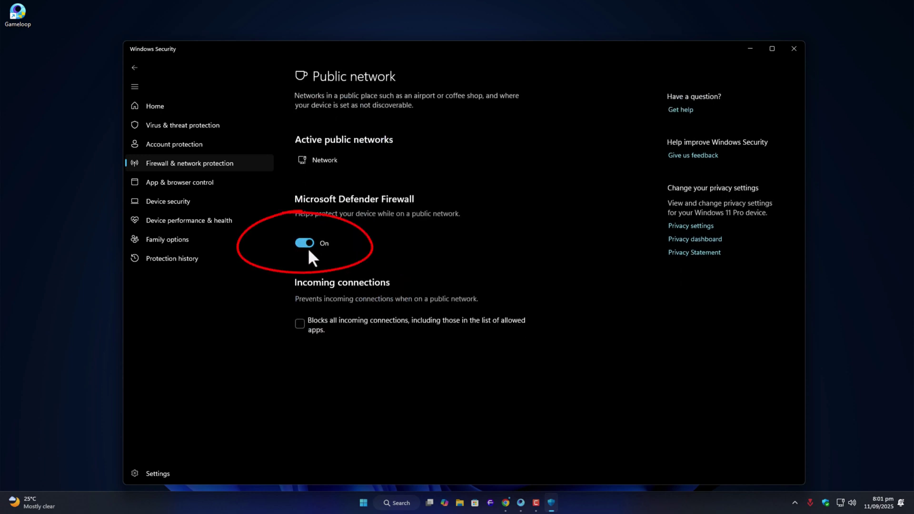
{"action": "left_click", "coordinate": [133, 68]}
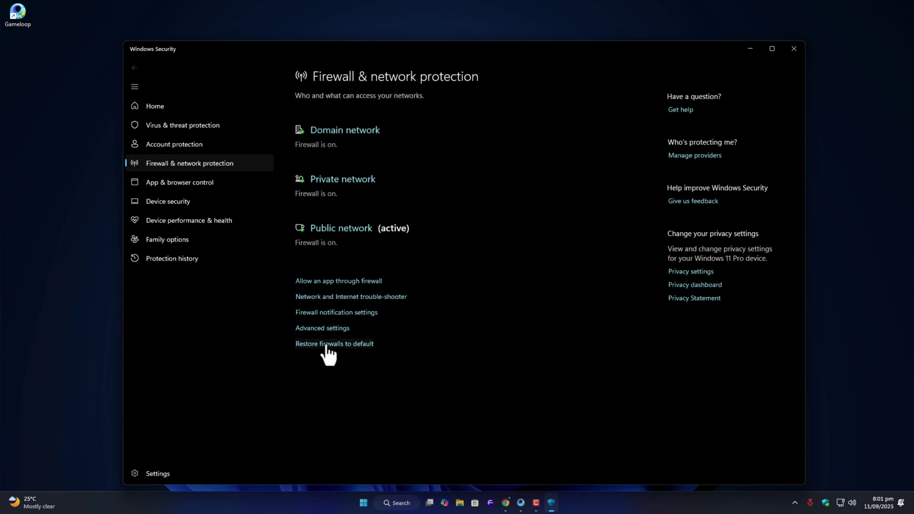
Restore Windows Defender Firewall to its default settings, confirm, and close Windows Security.
{"action": "left_click", "coordinate": [353, 347]}
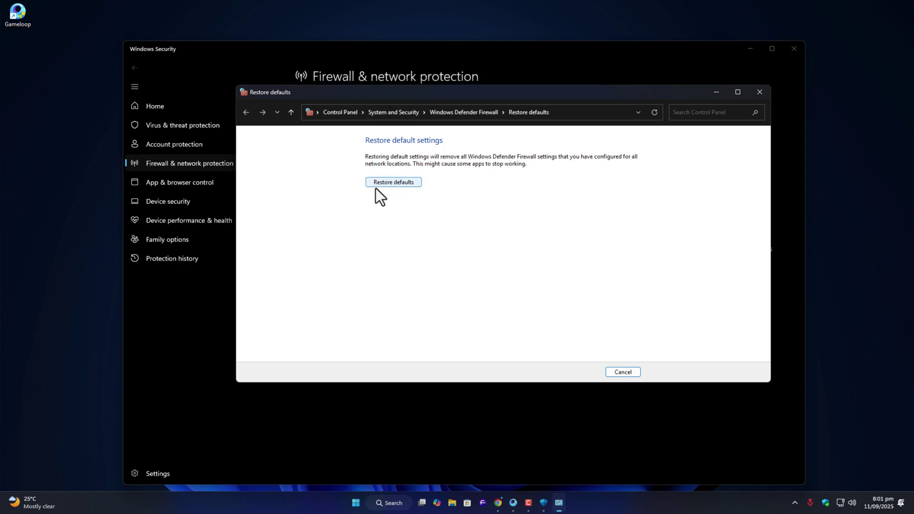
{"action": "left_click", "coordinate": [406, 185]}
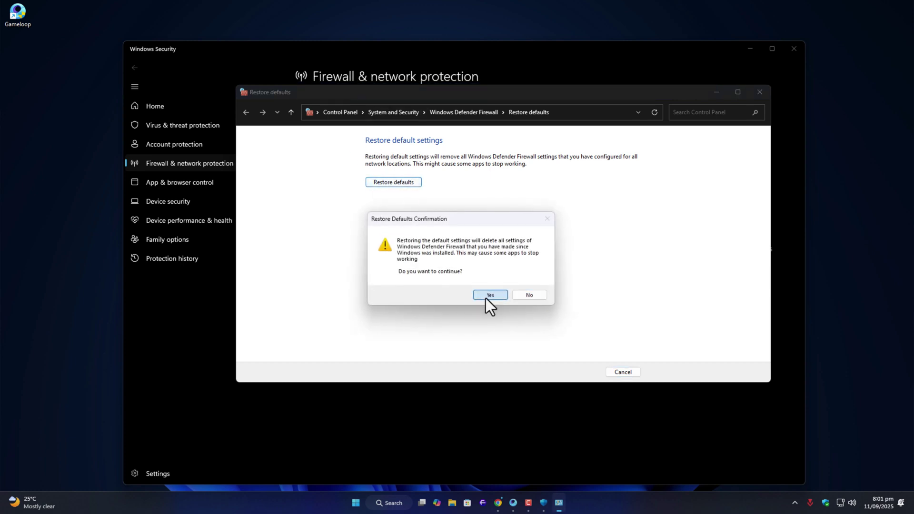
{"action": "left_click", "coordinate": [486, 296]}
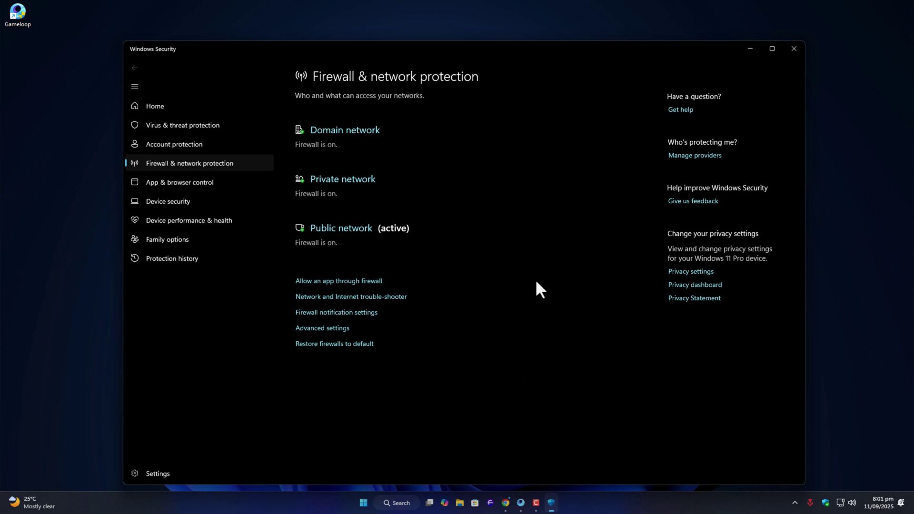
{"action": "left_click", "coordinate": [795, 49]}
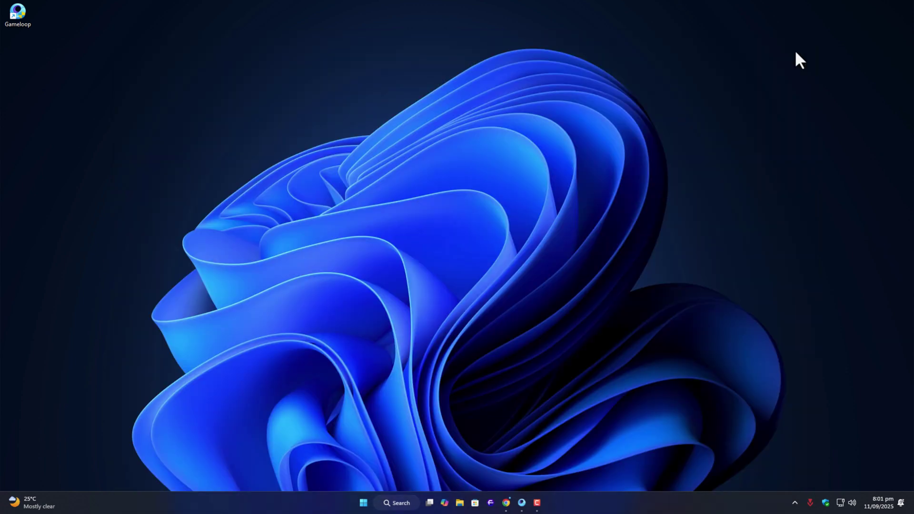
{"action": "left_click", "coordinate": [411, 503]}
{"action": "type", "text": "fire"}
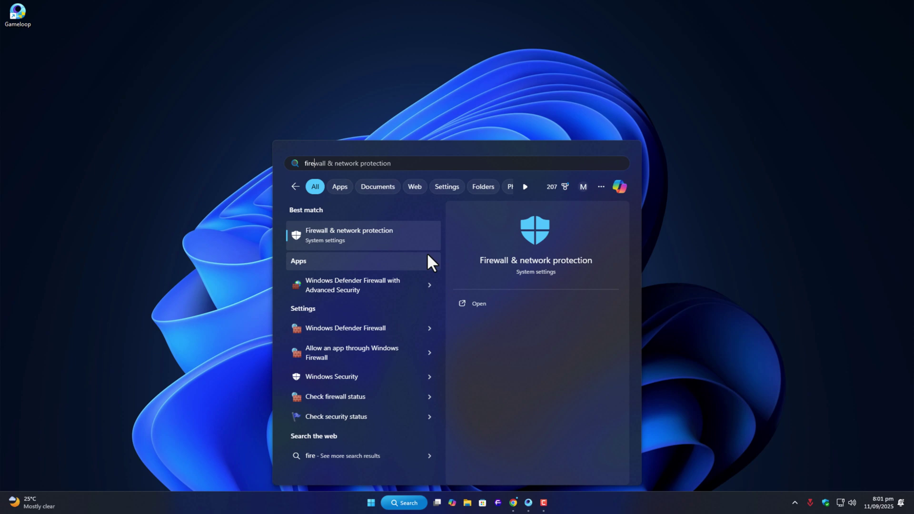
{"action": "left_click", "coordinate": [426, 245]}
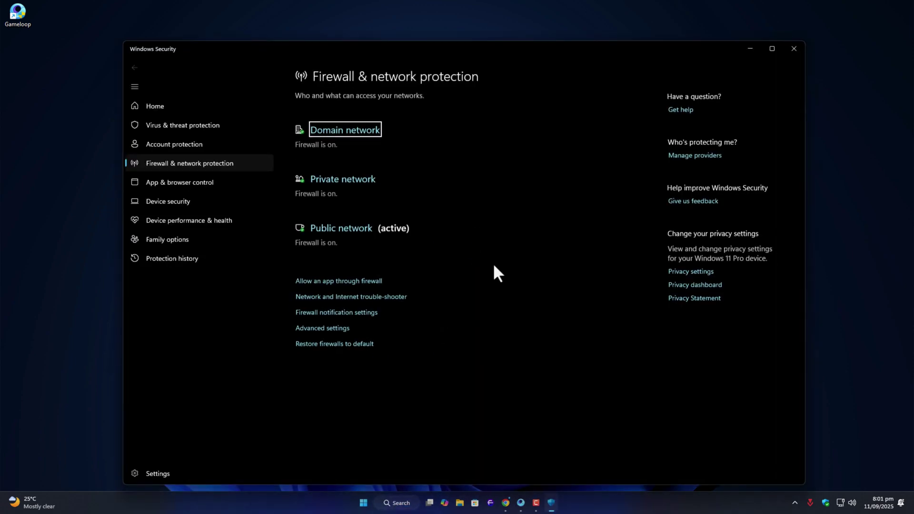
{"action": "left_click", "coordinate": [792, 47]}
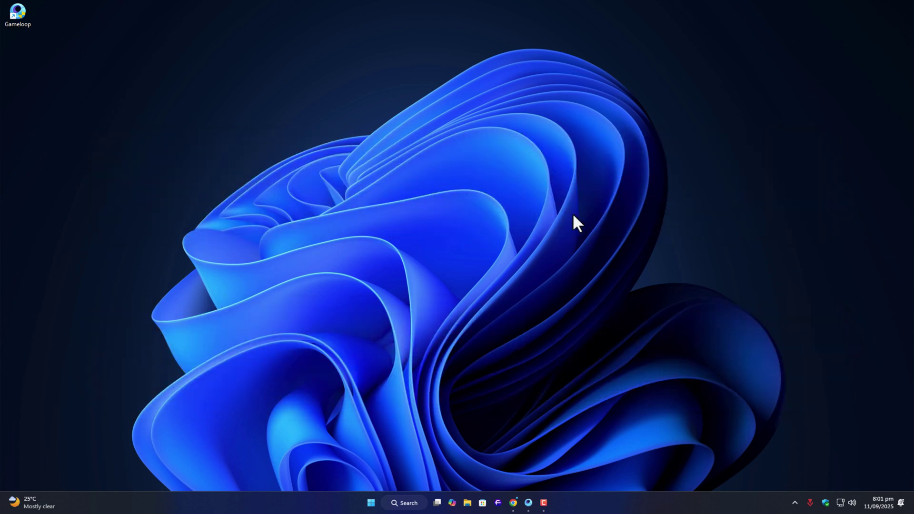
Open Control Panel's Programs and Features list and scroll down to GameLoop.
{"action": "left_click", "coordinate": [399, 497]}
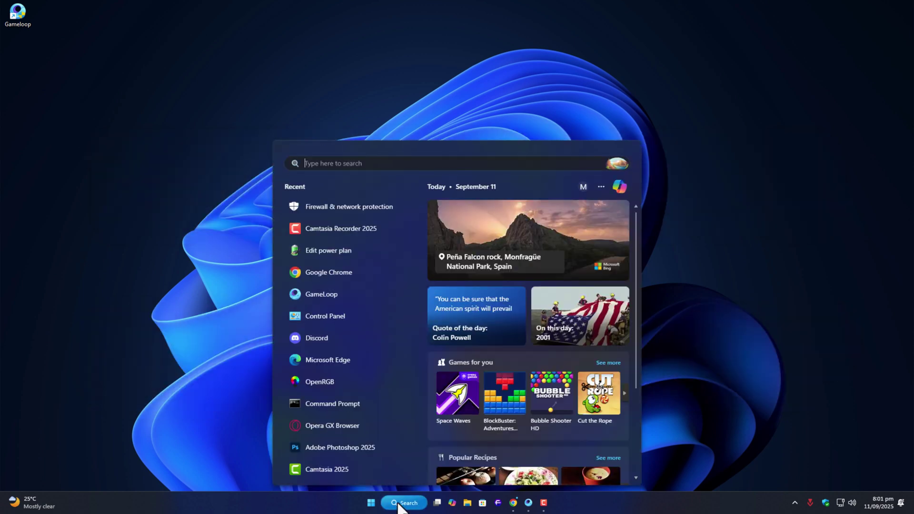
{"action": "type", "text": "control panel"}
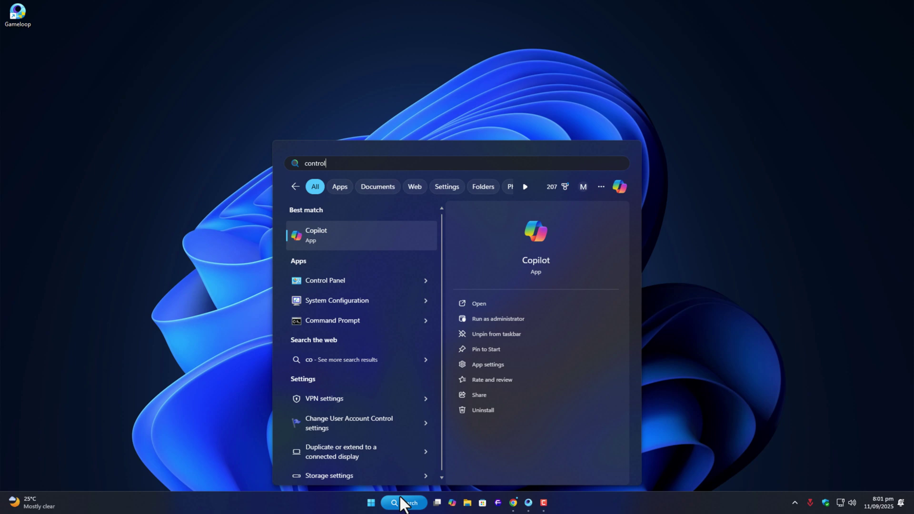
{"action": "key", "text": "Return"}
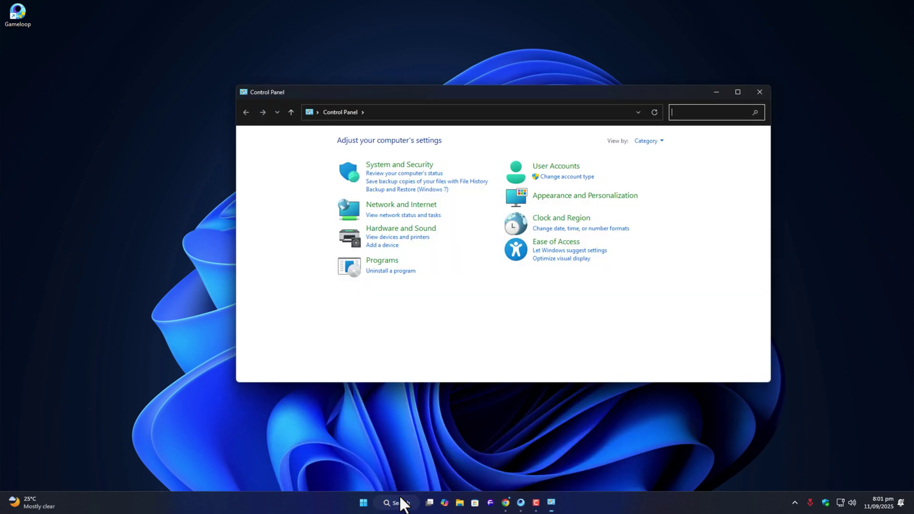
{"action": "left_click", "coordinate": [385, 275]}
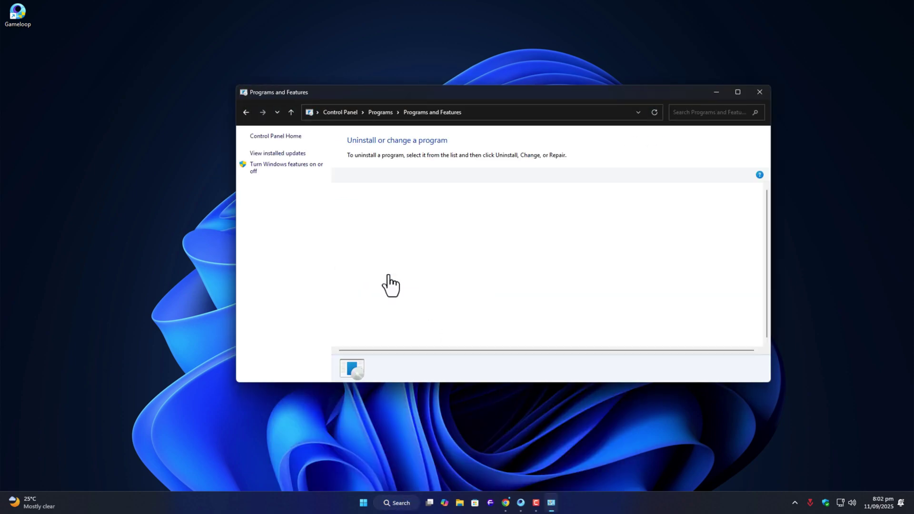
{"action": "scroll", "coordinate": [393, 259], "scroll_direction": "down", "scroll_amount": 2}
{"action": "scroll", "coordinate": [393, 258], "scroll_direction": "down", "scroll_amount": 1}
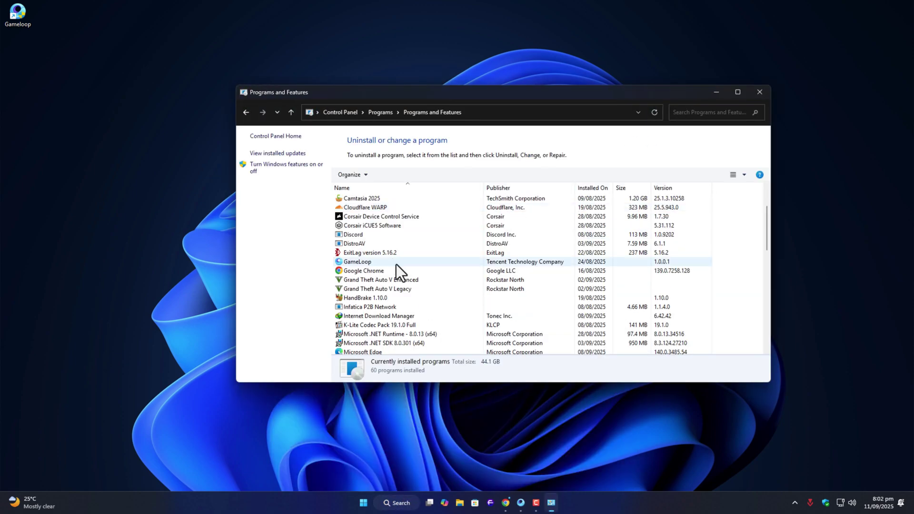
Choose Uninstall/Change on GameLoop, approve the UAC prompt, and run Repair Now.
{"action": "left_click", "coordinate": [358, 261]}
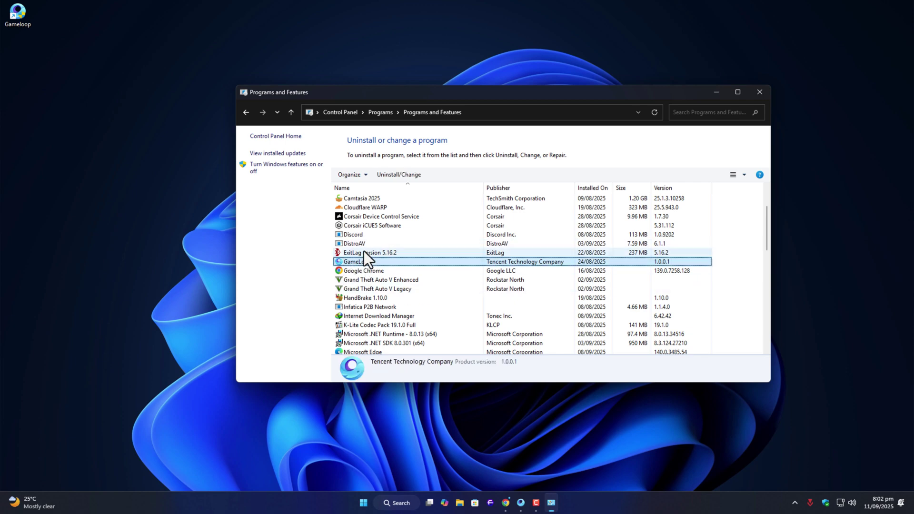
{"action": "left_click", "coordinate": [355, 229]}
{"action": "key", "text": "Down"}
{"action": "key", "text": "Down"}
{"action": "key", "text": "Down"}
{"action": "left_click", "coordinate": [358, 261]}
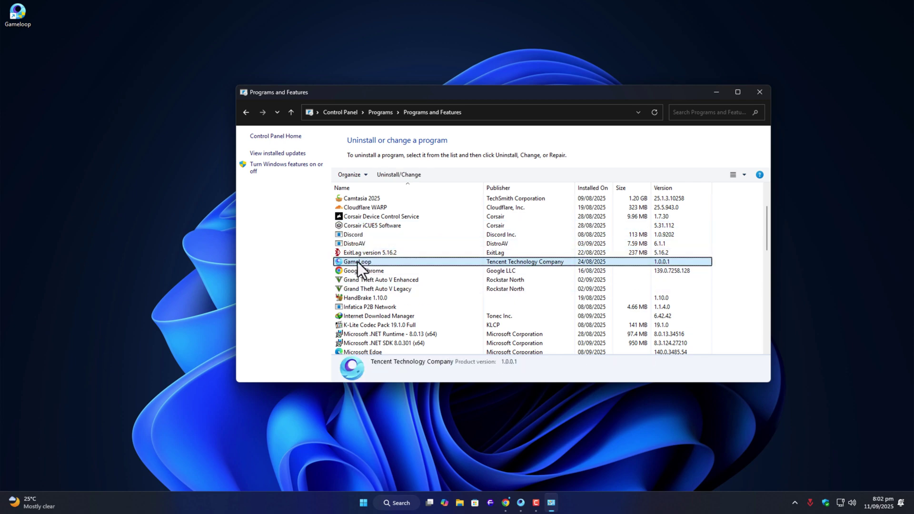
{"action": "right_click", "coordinate": [363, 262]}
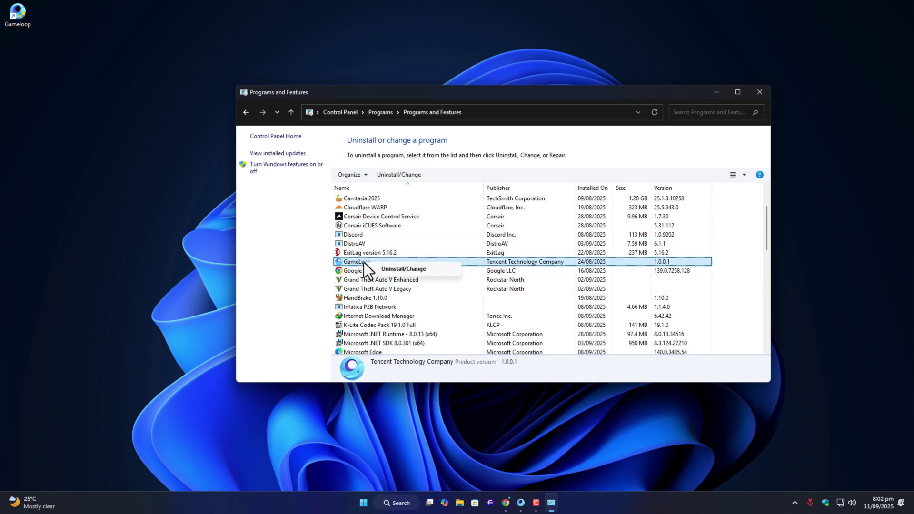
{"action": "left_click", "coordinate": [430, 268]}
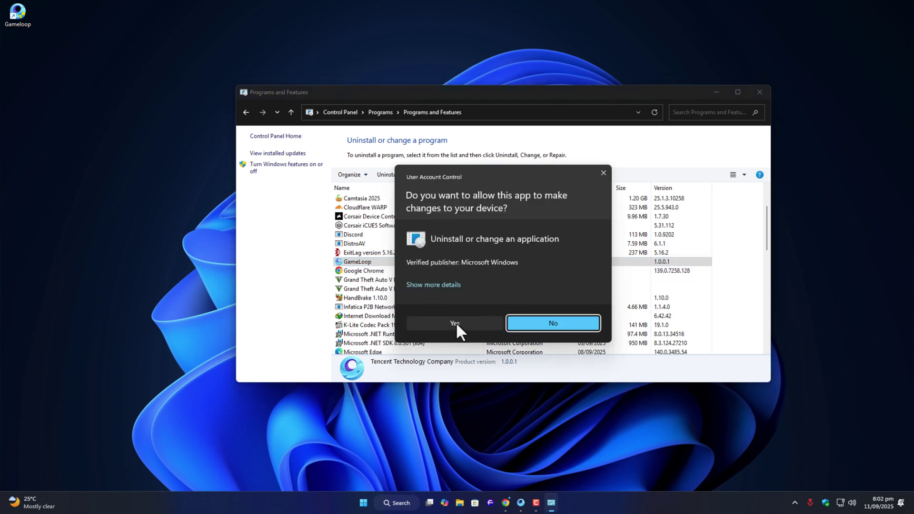
{"action": "left_click", "coordinate": [455, 322]}
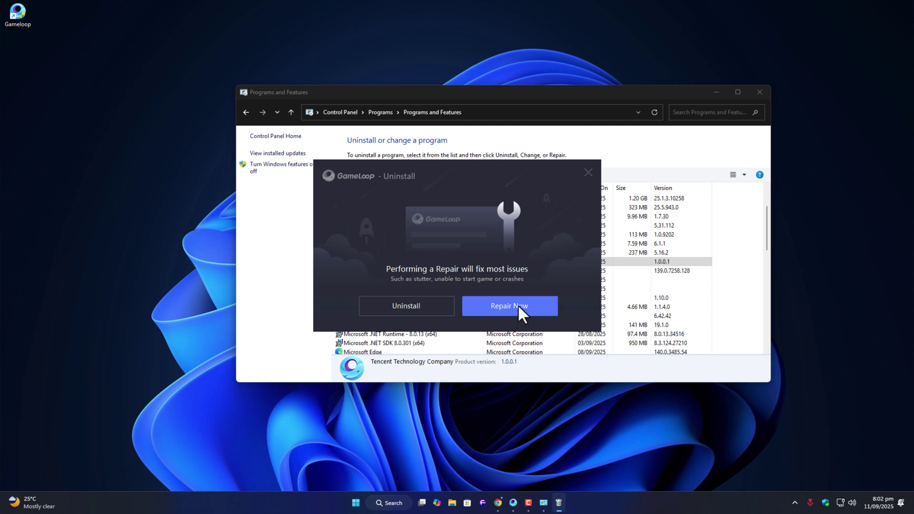
{"action": "left_click", "coordinate": [587, 171]}
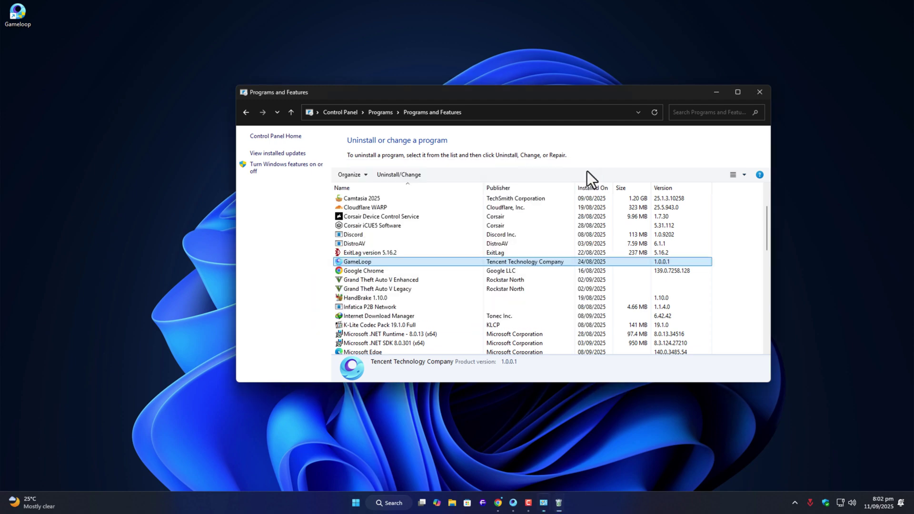
Close Programs and Features, bring GameLoop back up, and launch System Configuration via 'mscon'.
{"action": "left_click", "coordinate": [760, 92]}
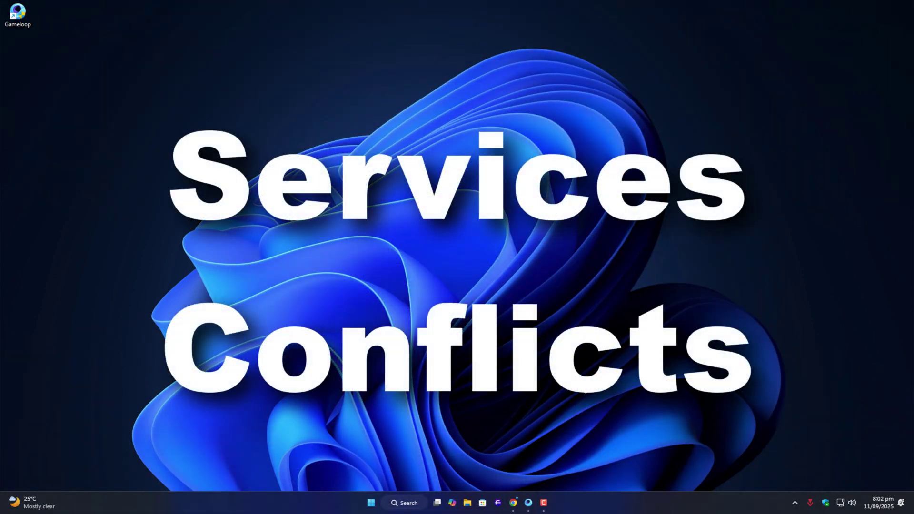
{"action": "left_click", "coordinate": [527, 500]}
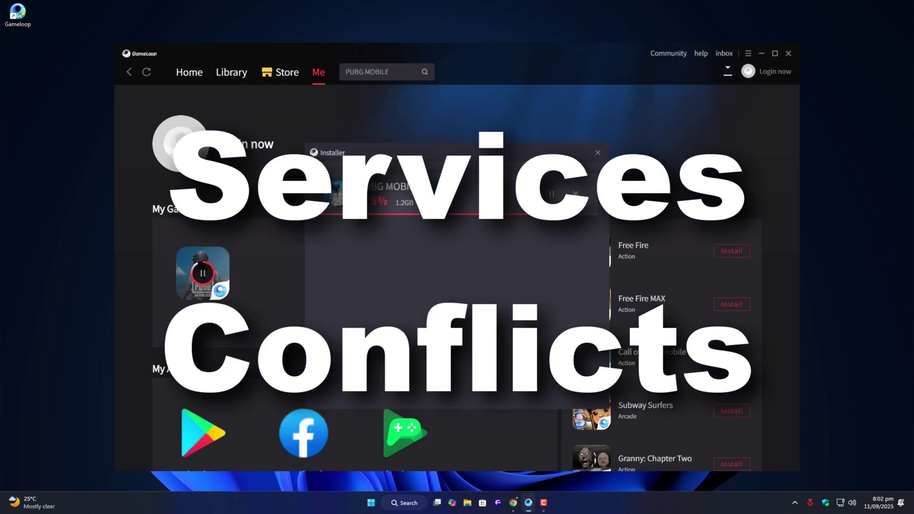
{"action": "left_click", "coordinate": [406, 502]}
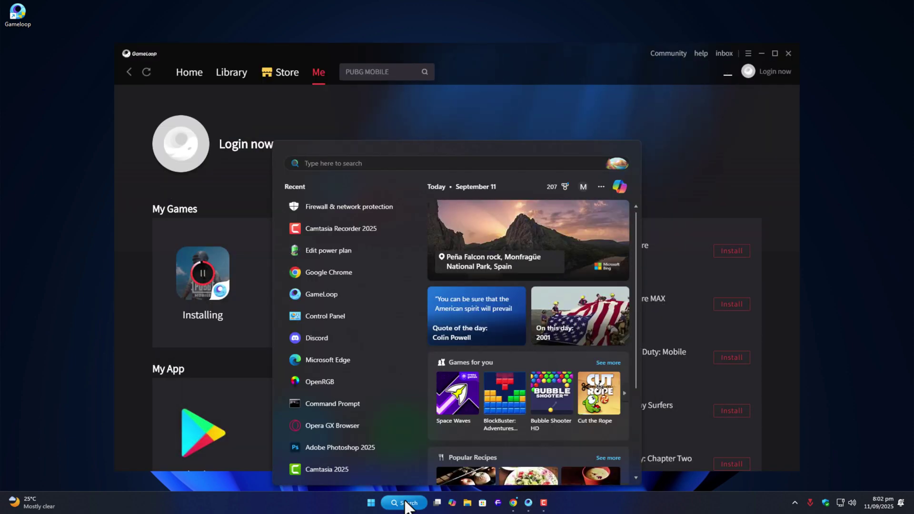
{"action": "type", "text": "mscon"}
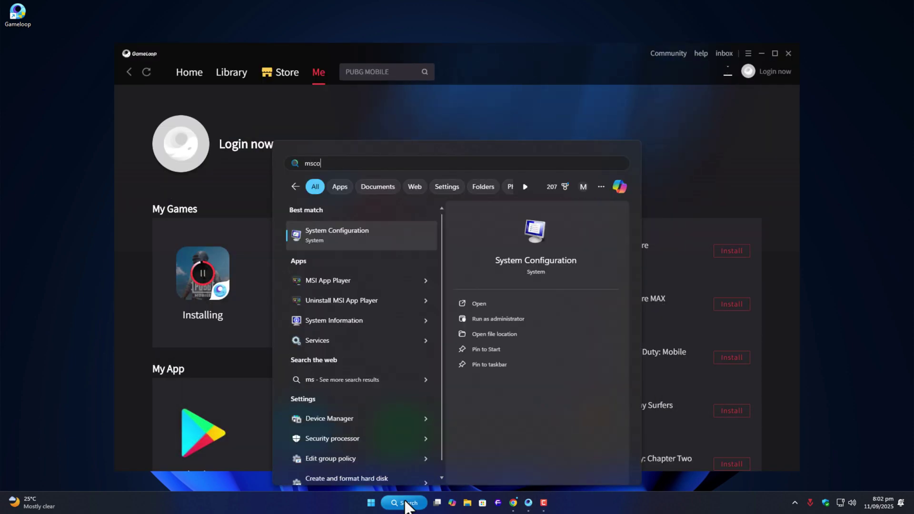
{"action": "key", "text": "Return"}
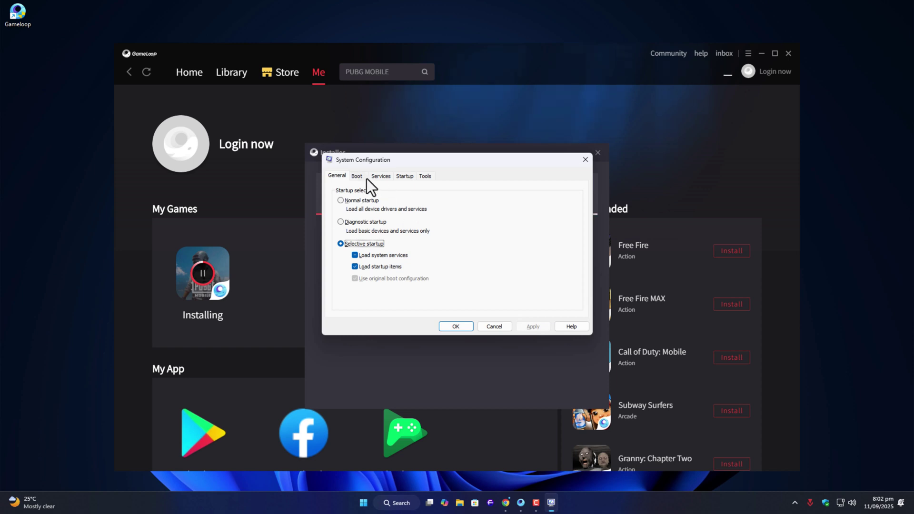
On the Services tab, hide all Microsoft services and review the remaining third-party services.
{"action": "left_click", "coordinate": [384, 178]}
{"action": "left_click", "coordinate": [358, 310]}
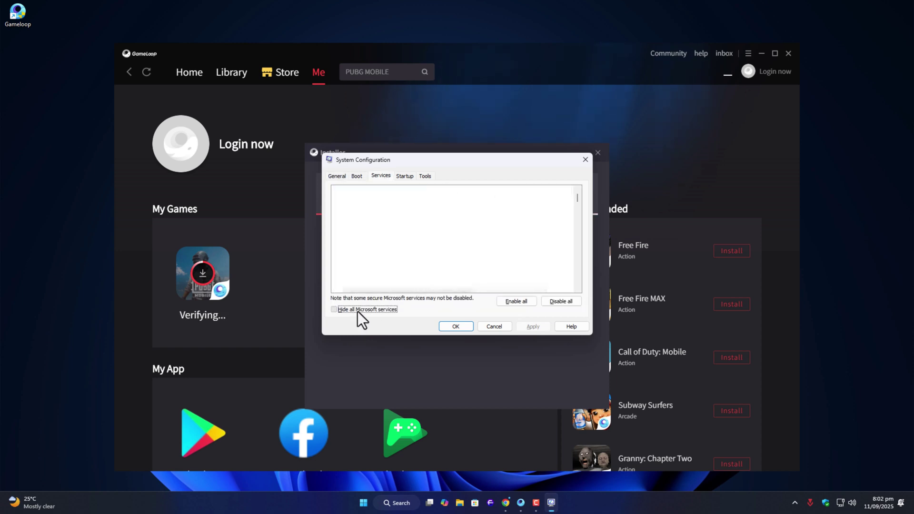
{"action": "scroll", "coordinate": [452, 243], "scroll_direction": "down", "scroll_amount": 6}
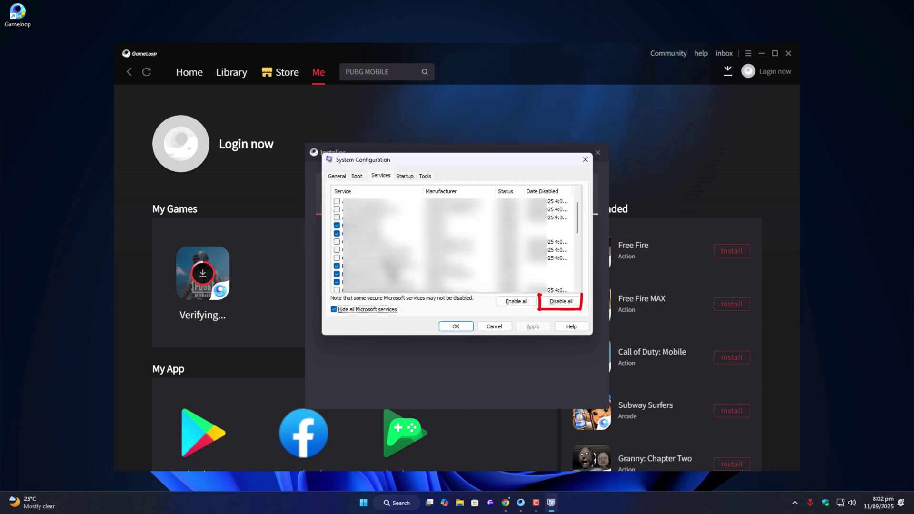
{"action": "scroll", "coordinate": [387, 227], "scroll_direction": "up", "scroll_amount": 5}
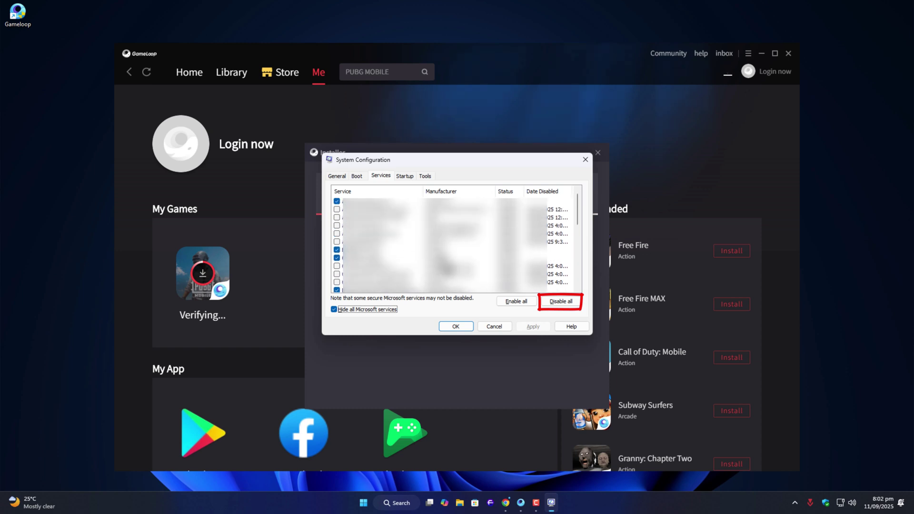
{"action": "scroll", "coordinate": [404, 238], "scroll_direction": "down", "scroll_amount": 5}
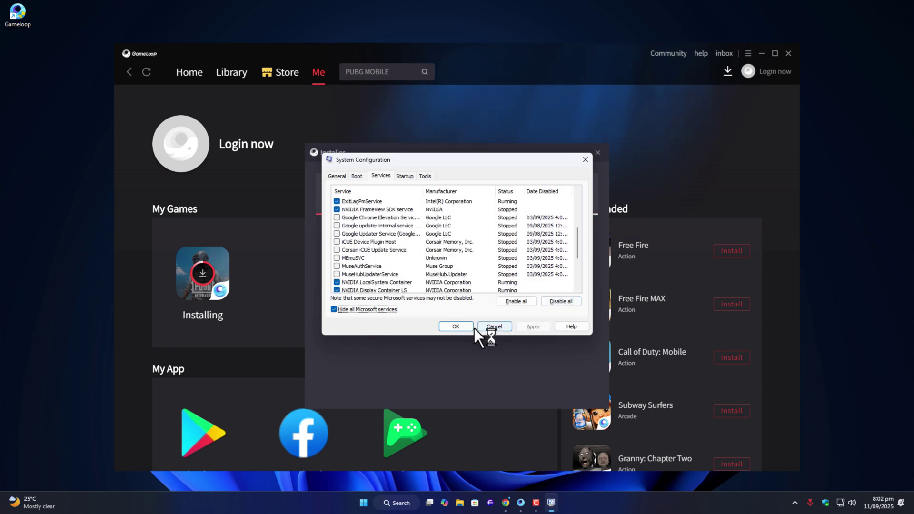
Apply the service changes, then allow GameLoop through the firewall on public and private networks.
{"action": "left_click", "coordinate": [455, 328]}
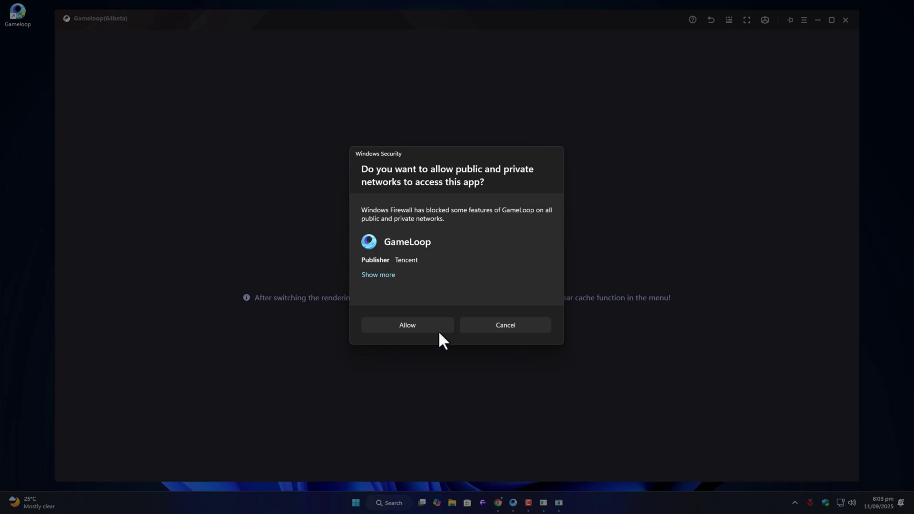
{"action": "left_click", "coordinate": [426, 326]}
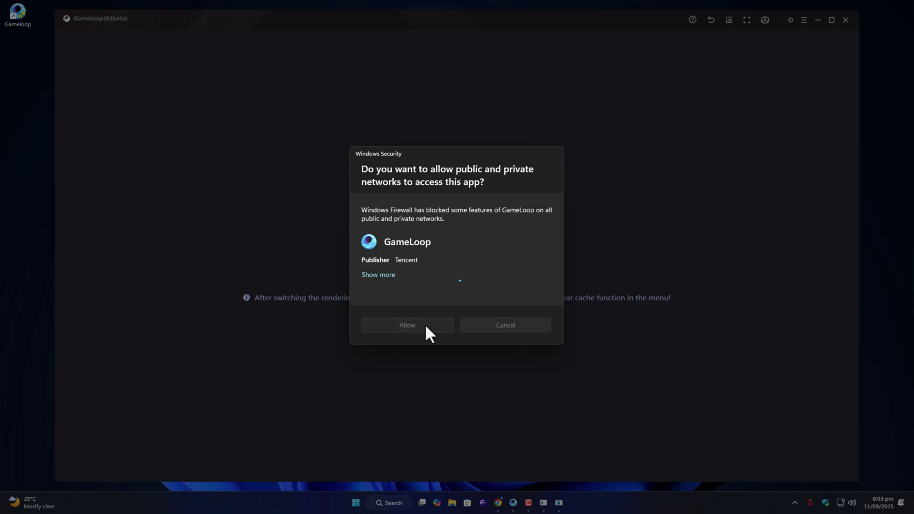